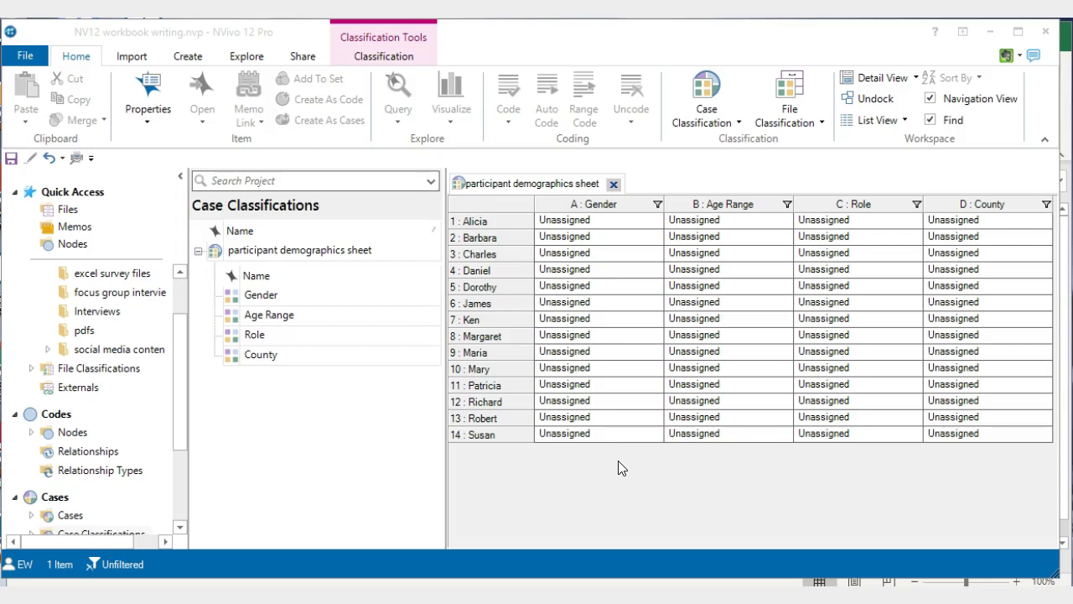
Step: Inspect the Unassigned Gender, Age Range, Role and County values across several cases
left_click(642, 434)
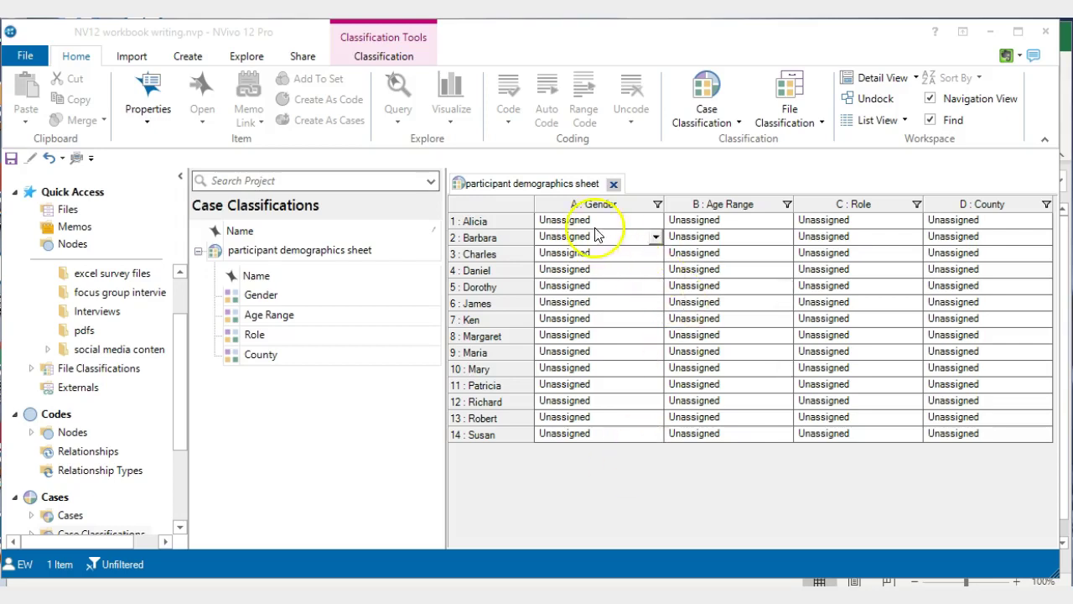
left_click(611, 353)
left_click(743, 236)
left_click(757, 352)
left_click(887, 240)
left_click(874, 353)
left_click(977, 270)
left_click(1016, 220)
left_click(1011, 236)
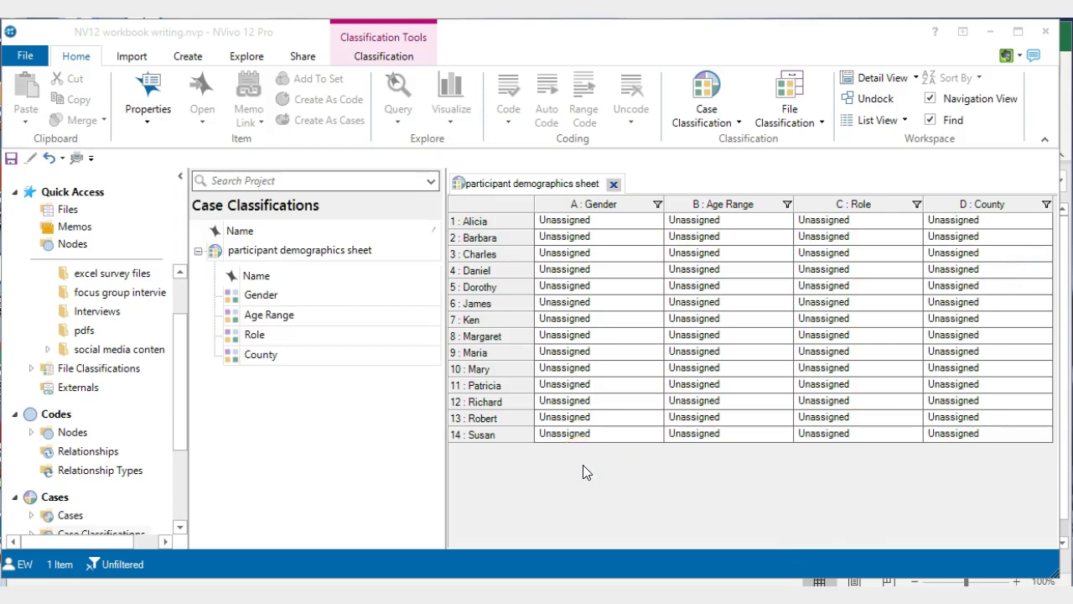
Step: View the possible Gender values for case 1 and dismiss them without changing anything
left_click(620, 251)
left_click(650, 222)
left_click(656, 222)
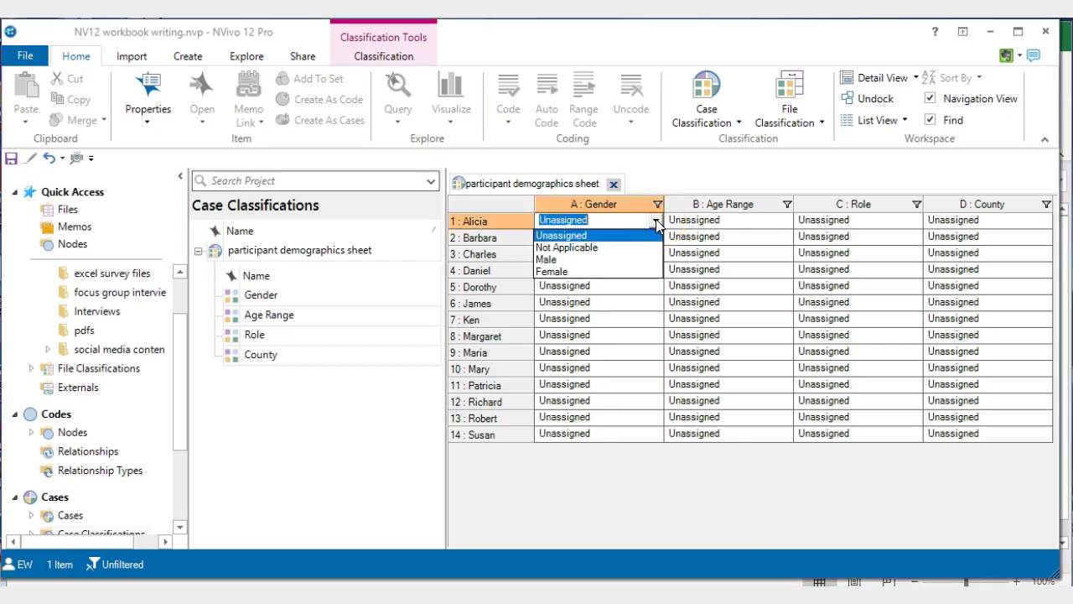
left_click(669, 480)
left_click_drag(473, 221, 637, 510)
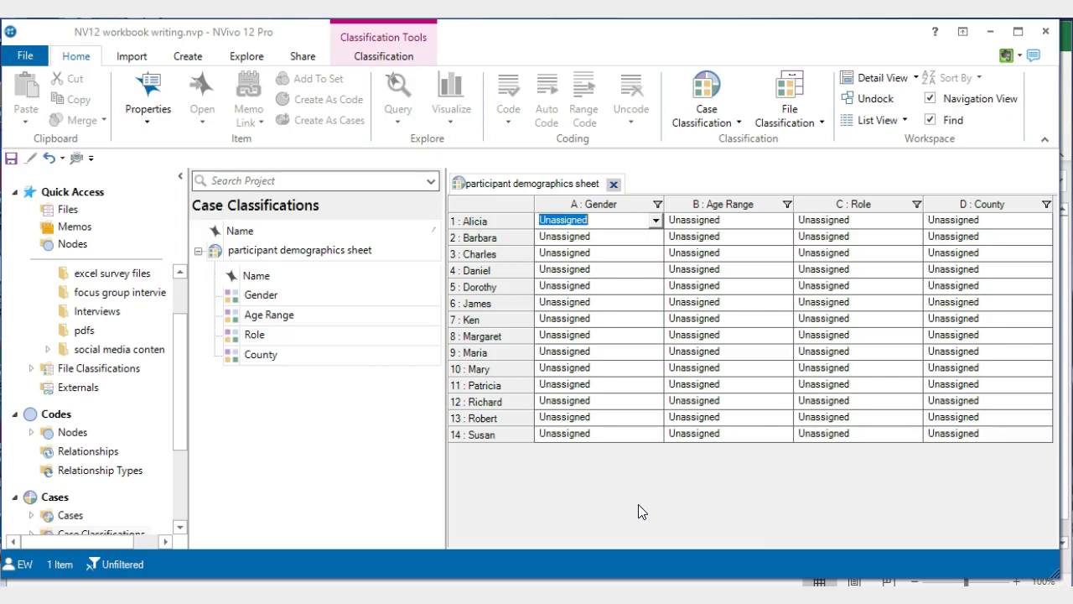
Step: Review the filled-in demographics spreadsheet in Excel, then close Excel
mouse_move(1069, 258)
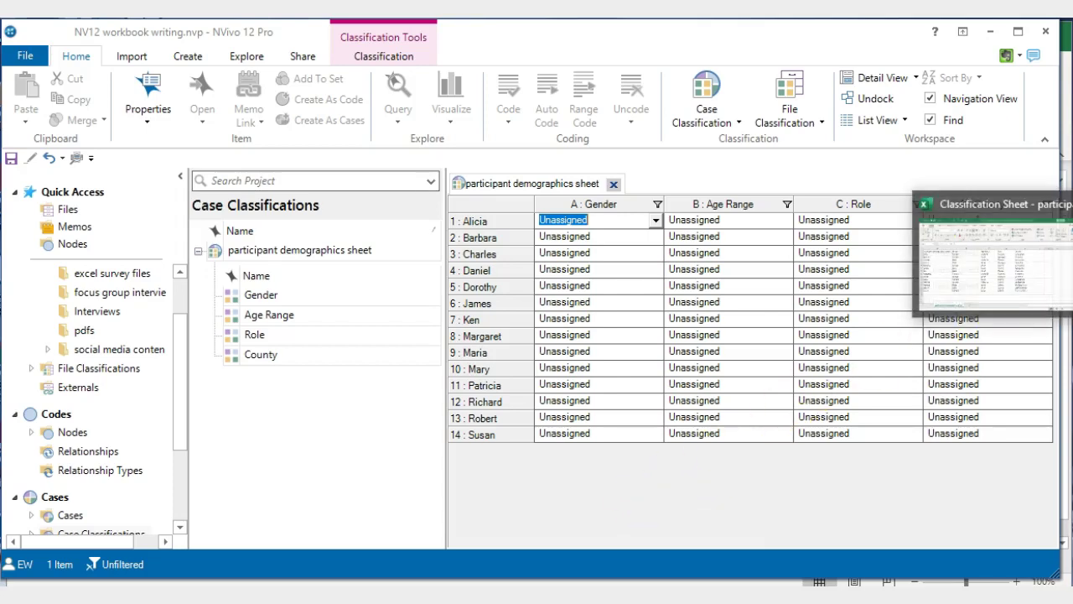
left_click(994, 260)
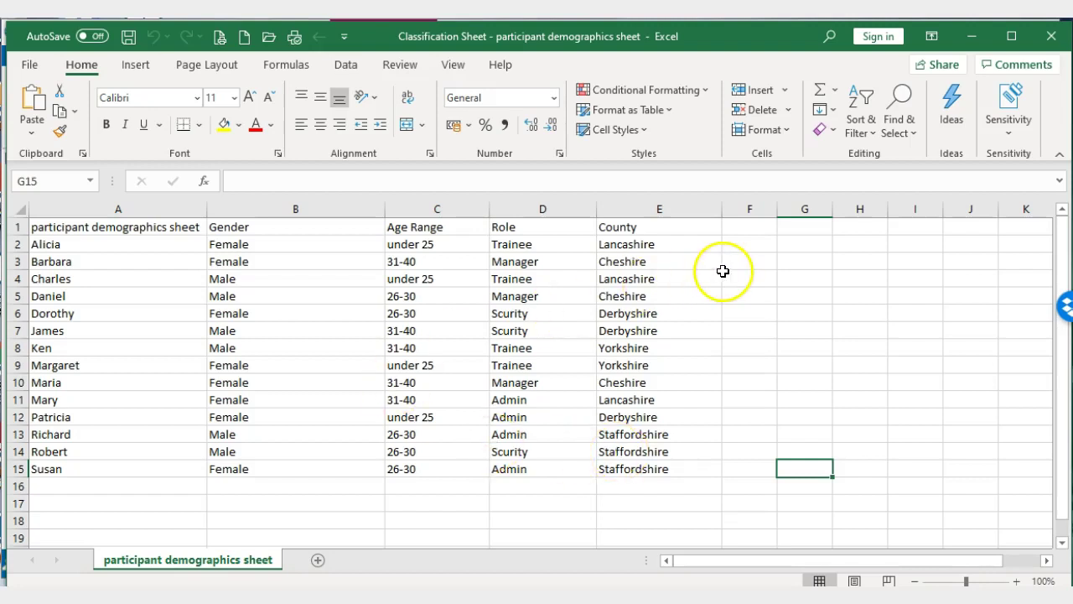
left_click(1052, 38)
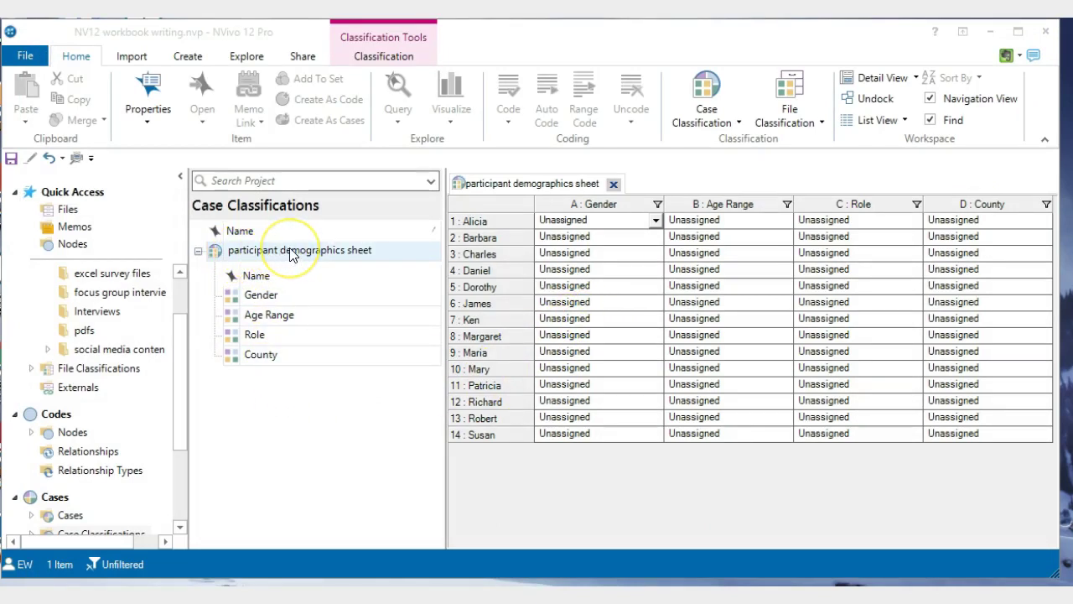
Step: Import Classification Sheets for the participant demographics sheet, selecting its Excel spreadsheet
left_click(363, 252)
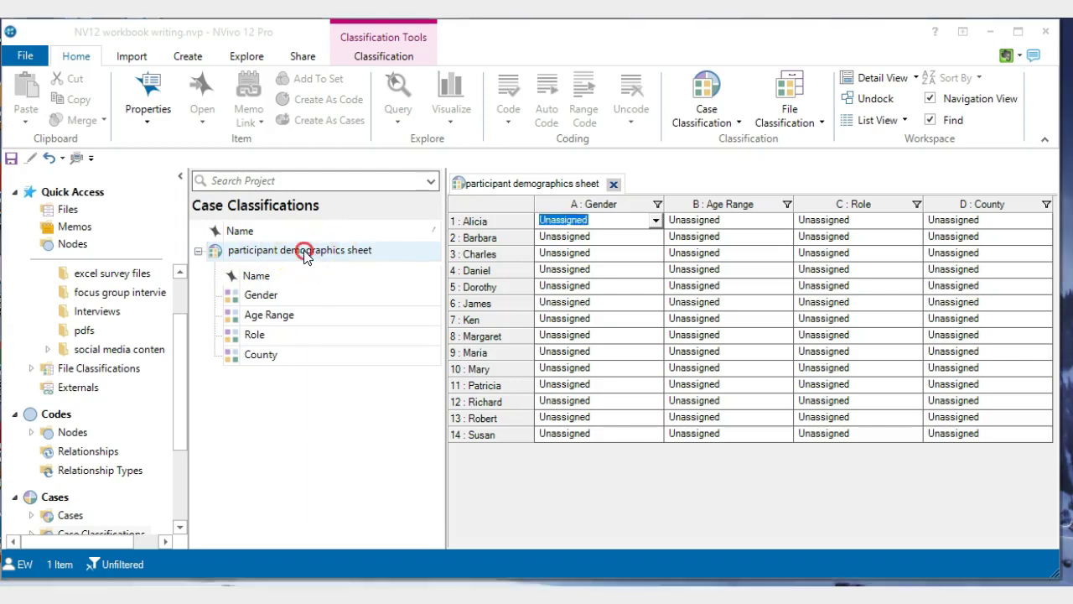
right_click(305, 257)
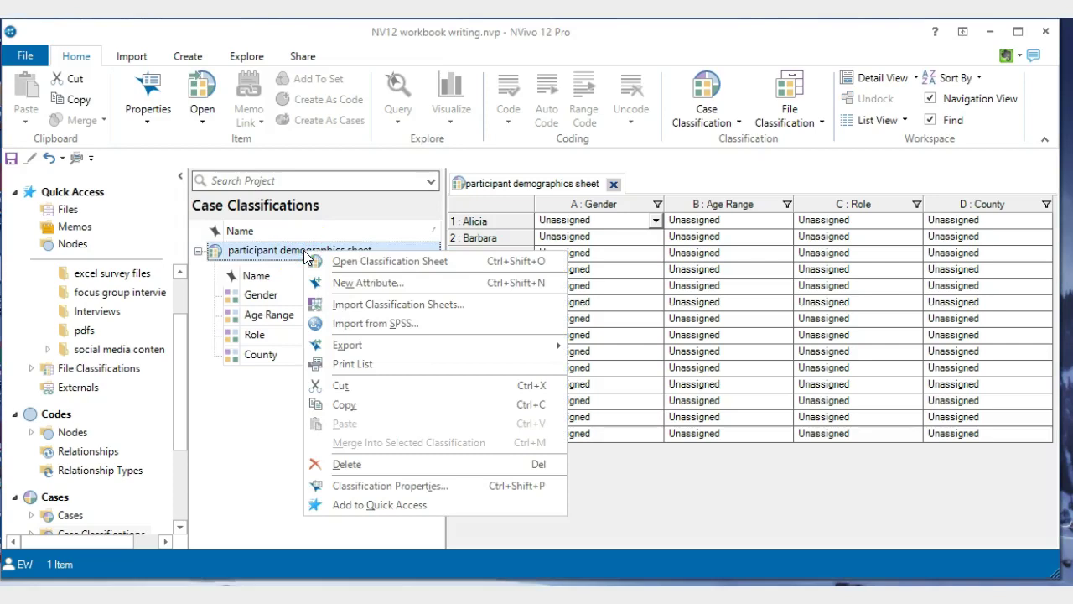
left_click(389, 307)
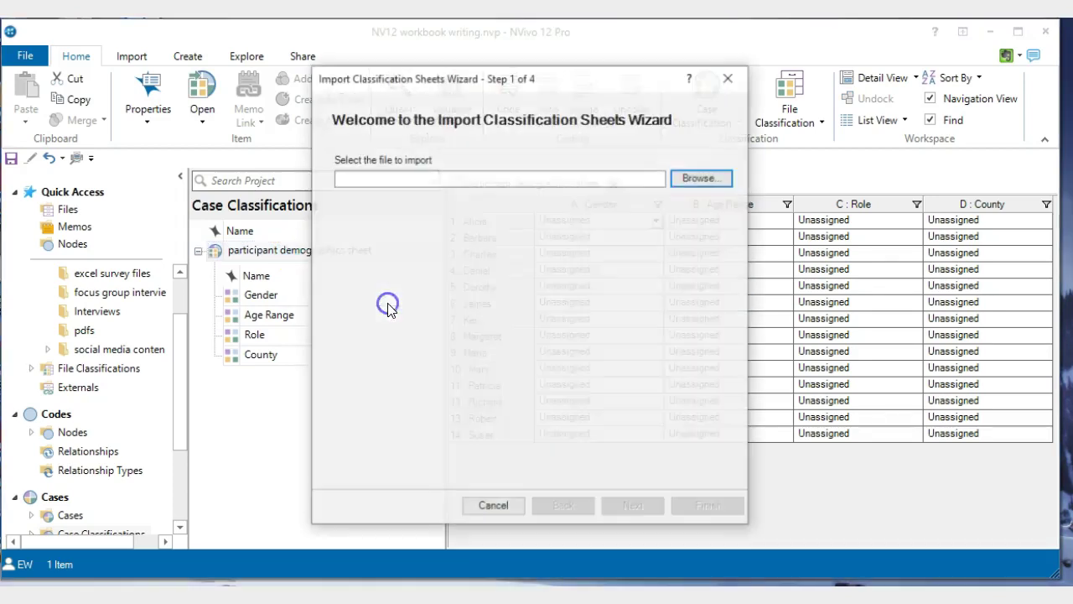
left_click(694, 179)
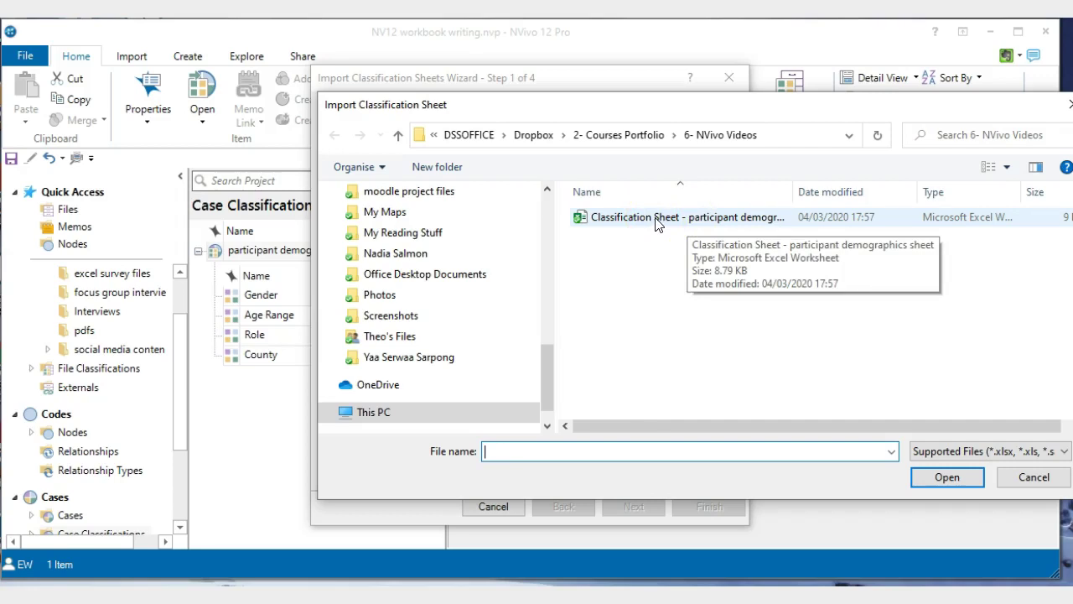
left_click(656, 220)
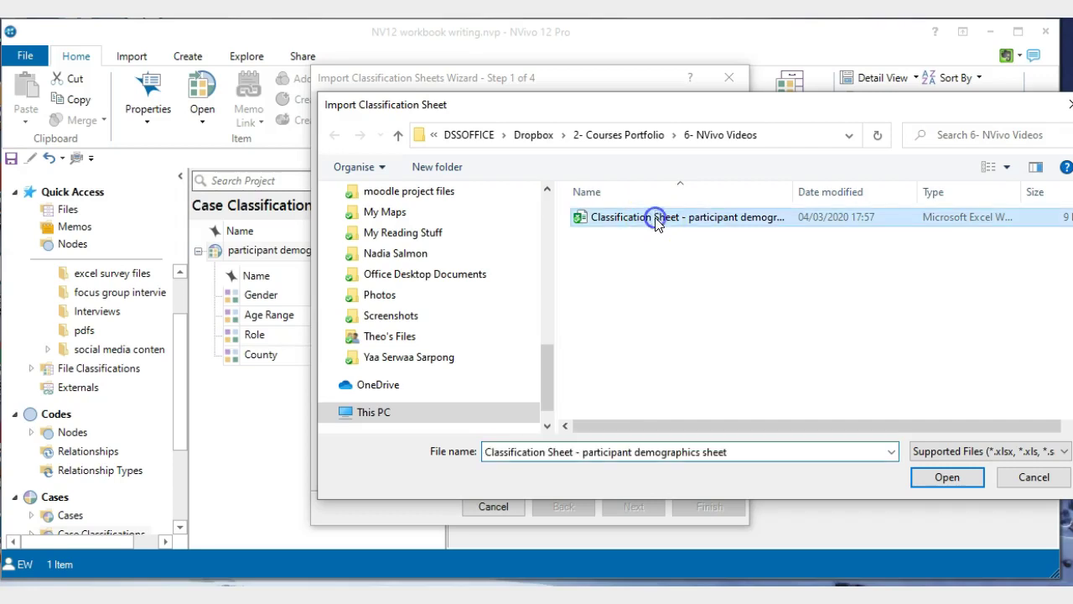
left_click(949, 478)
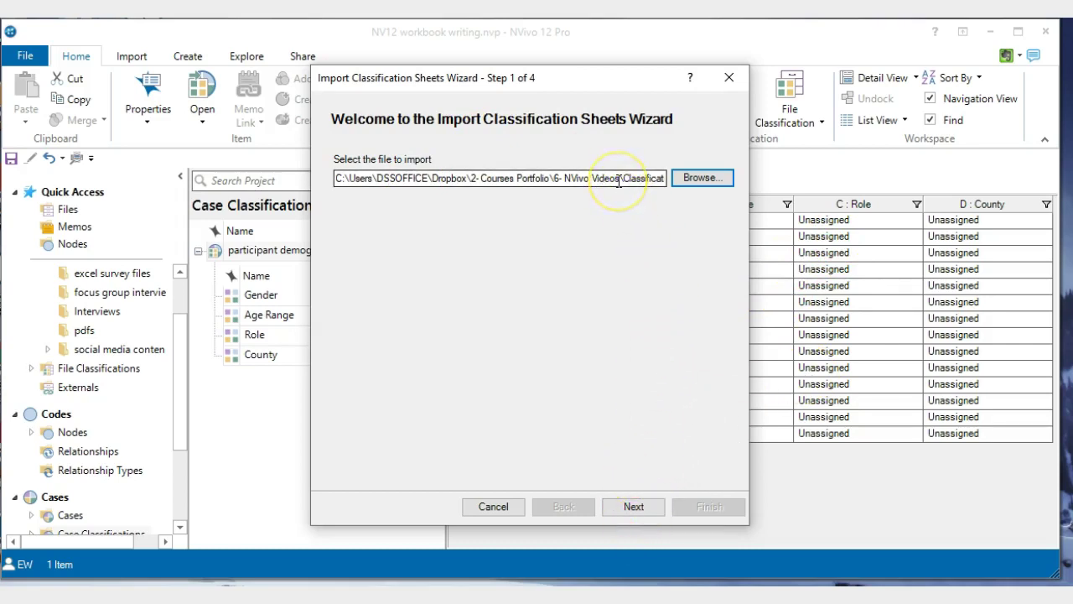
Step: Advance past Step 1 of the wizard to the Case Classification options
left_click(634, 507)
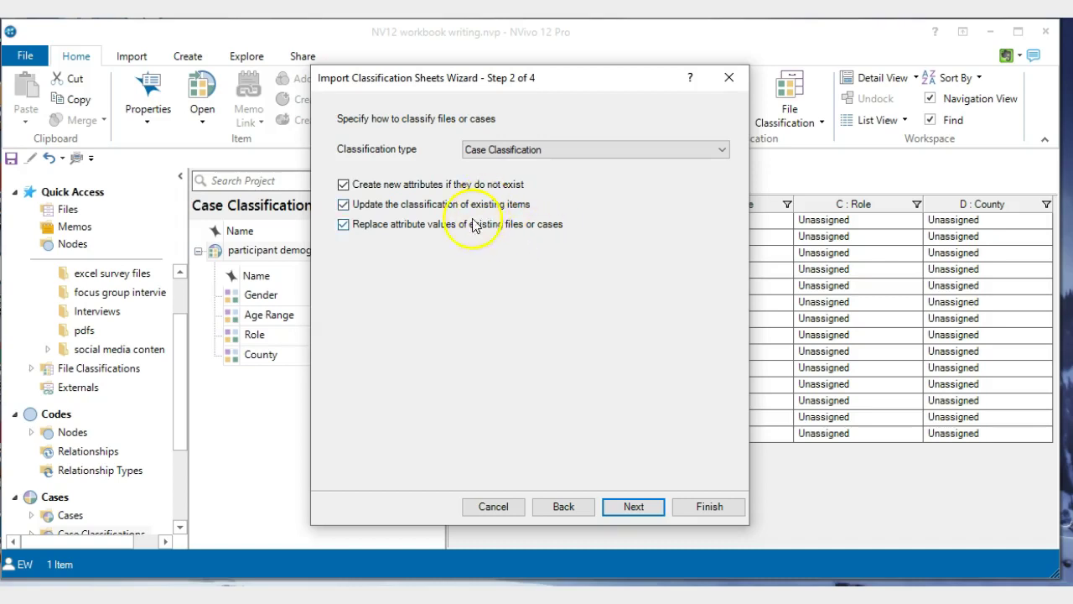
Step: On Step 3, match imported rows to cases As names, then advance to Step 4
left_click(633, 507)
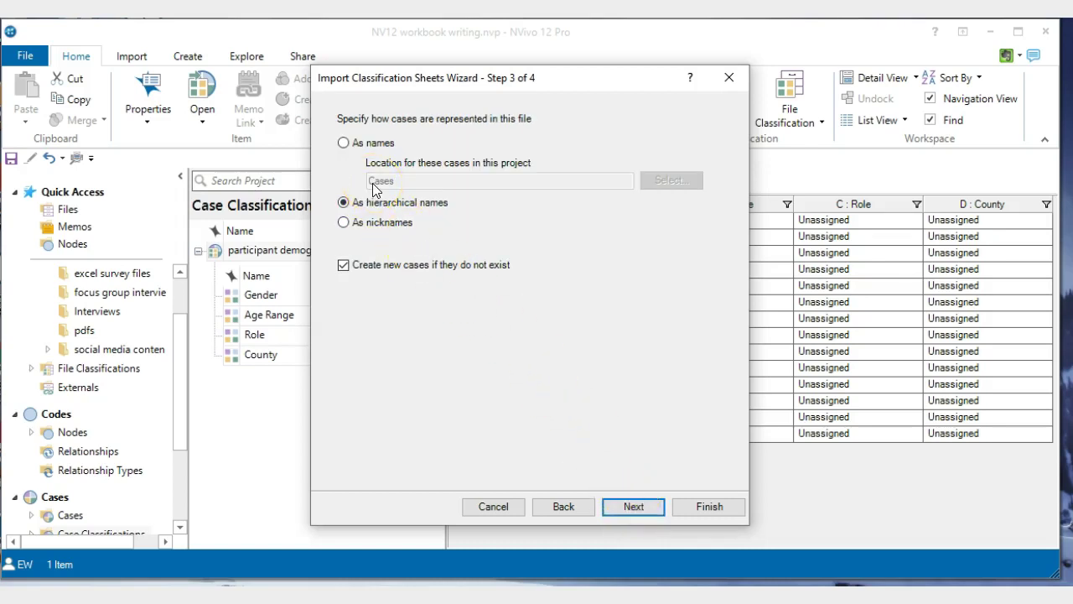
left_click_drag(571, 77, 834, 91)
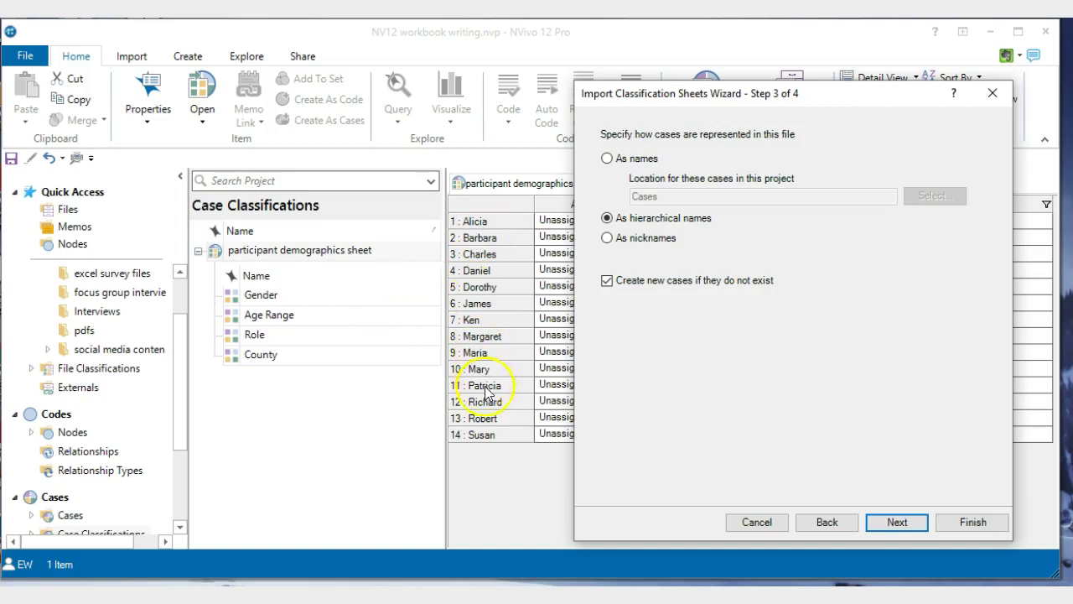
left_click(607, 159)
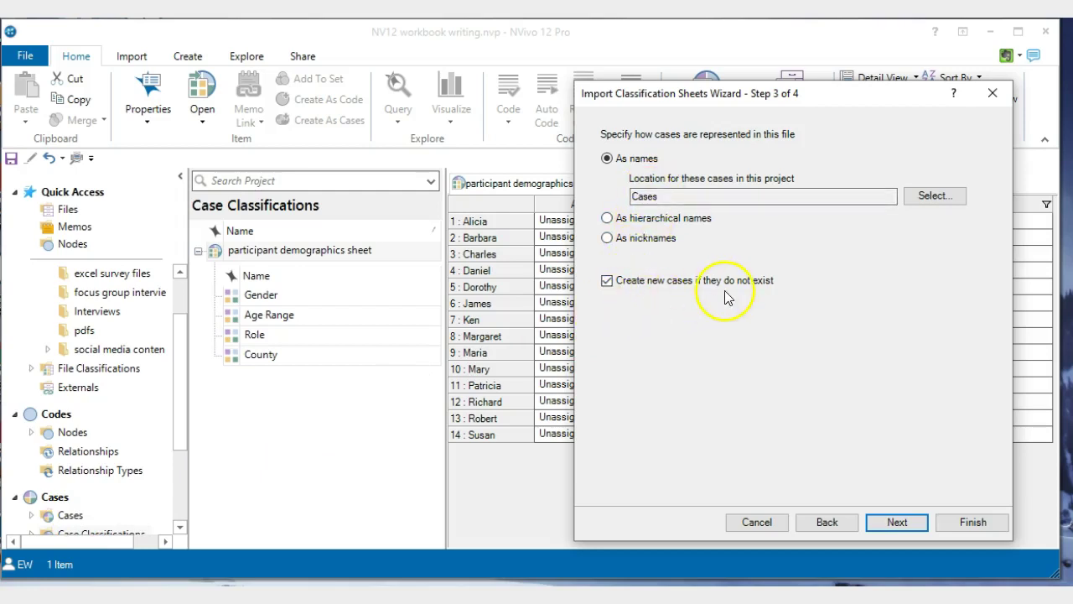
left_click(895, 522)
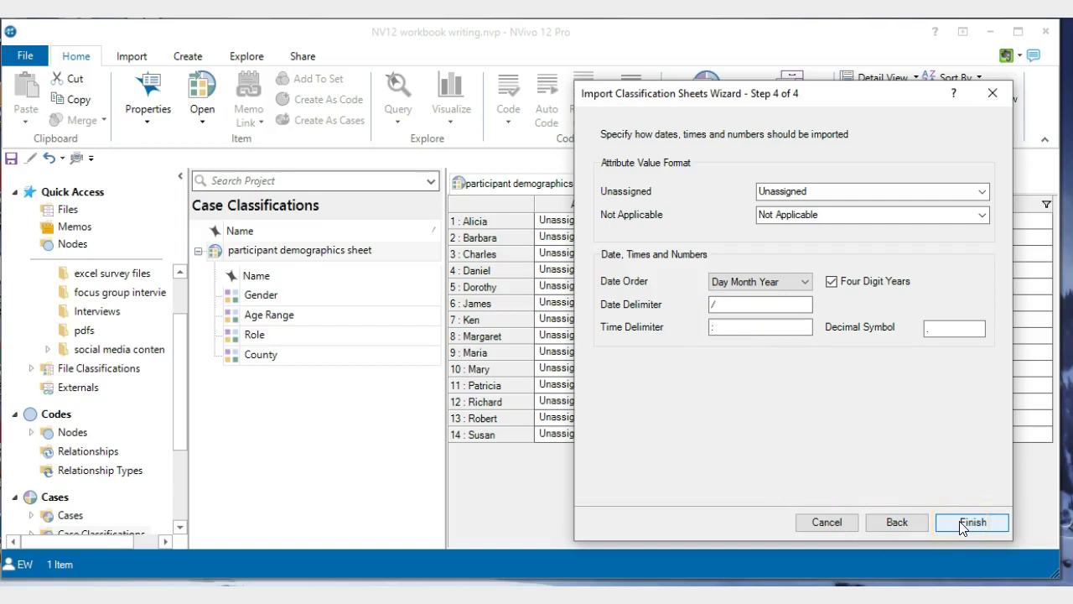
Step: Finish the import and spot-check values such as case 2's Role 'Manager' and several Genders
left_click(971, 521)
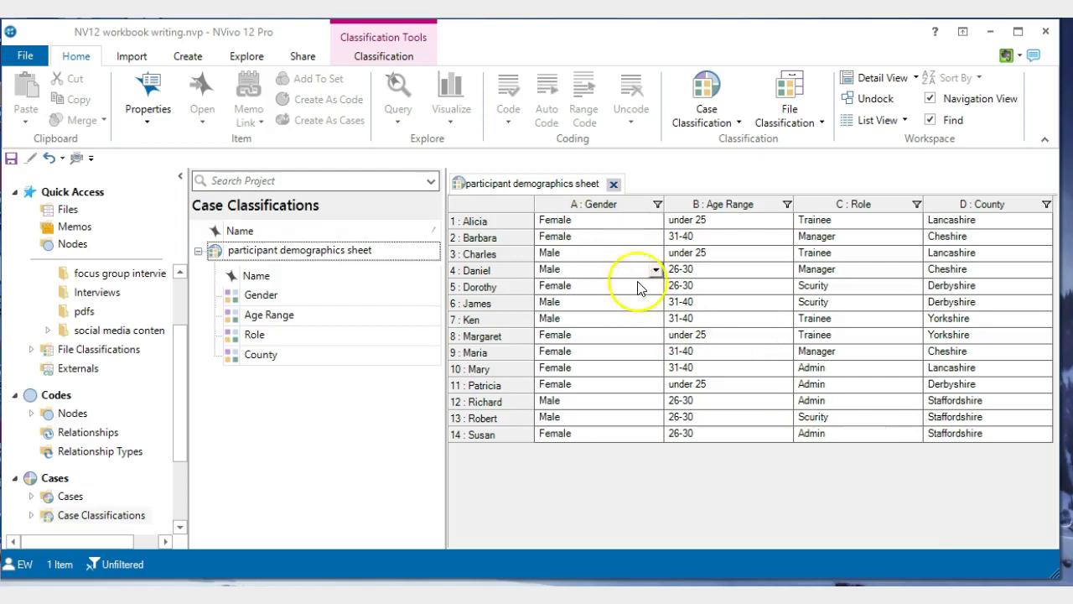
left_click(874, 241)
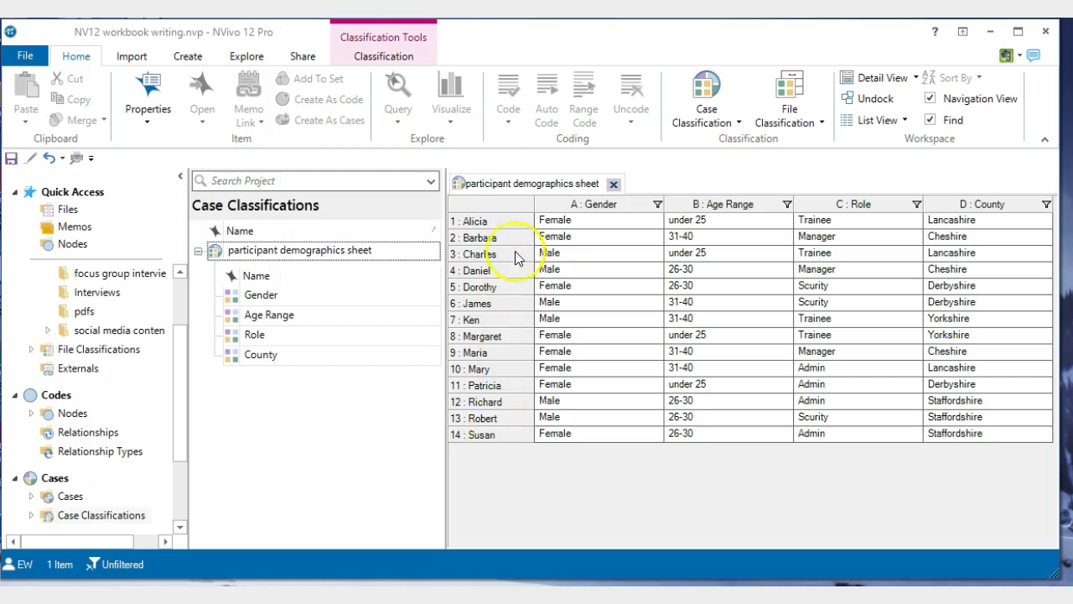
left_click(543, 403)
left_click(542, 434)
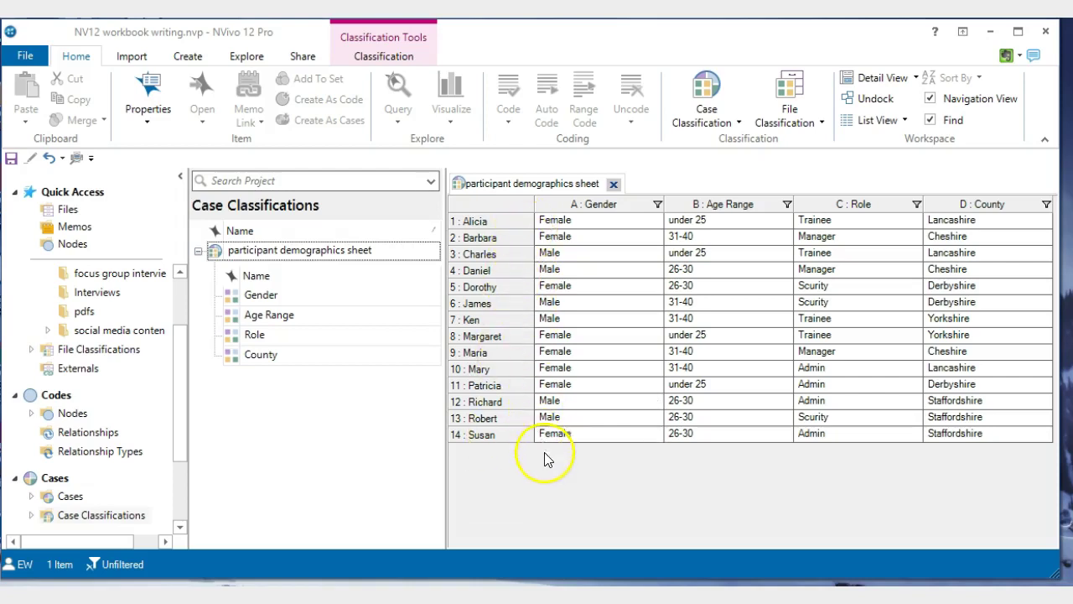
left_click(568, 255)
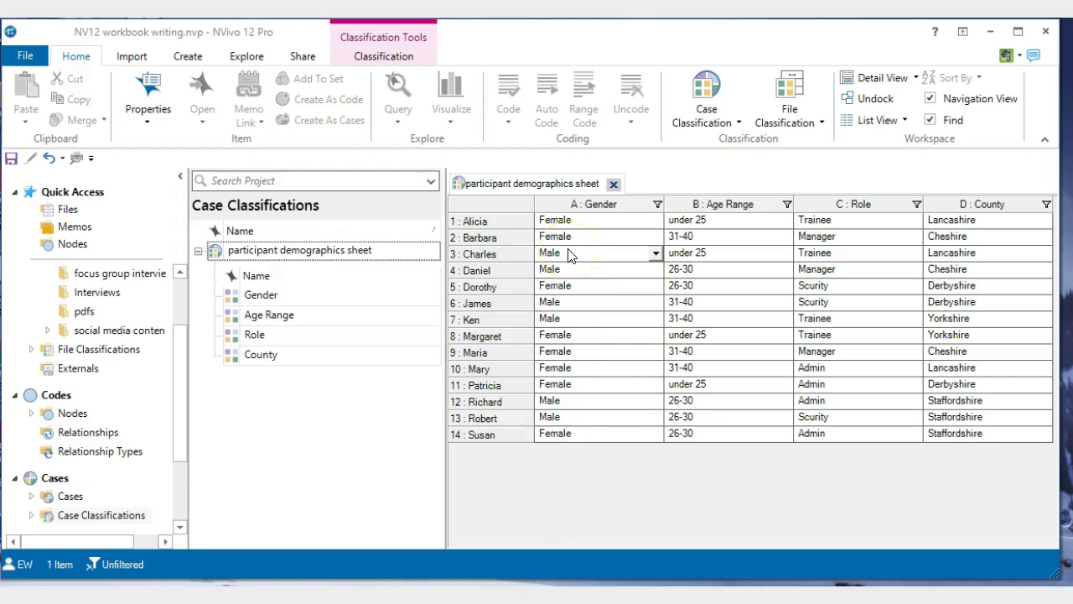
left_click(594, 223)
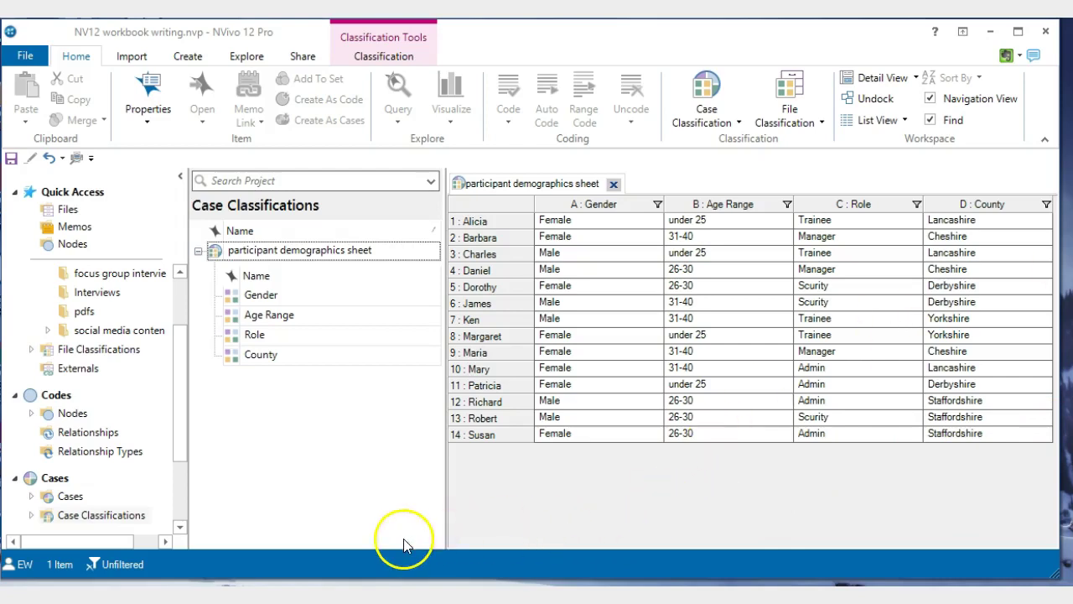
left_click(682, 419)
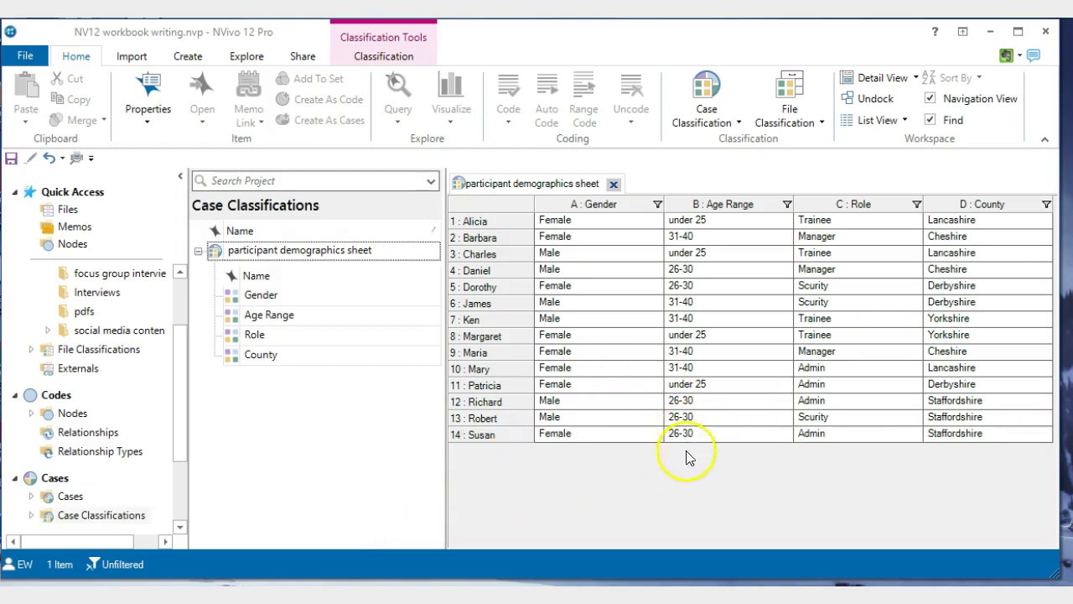